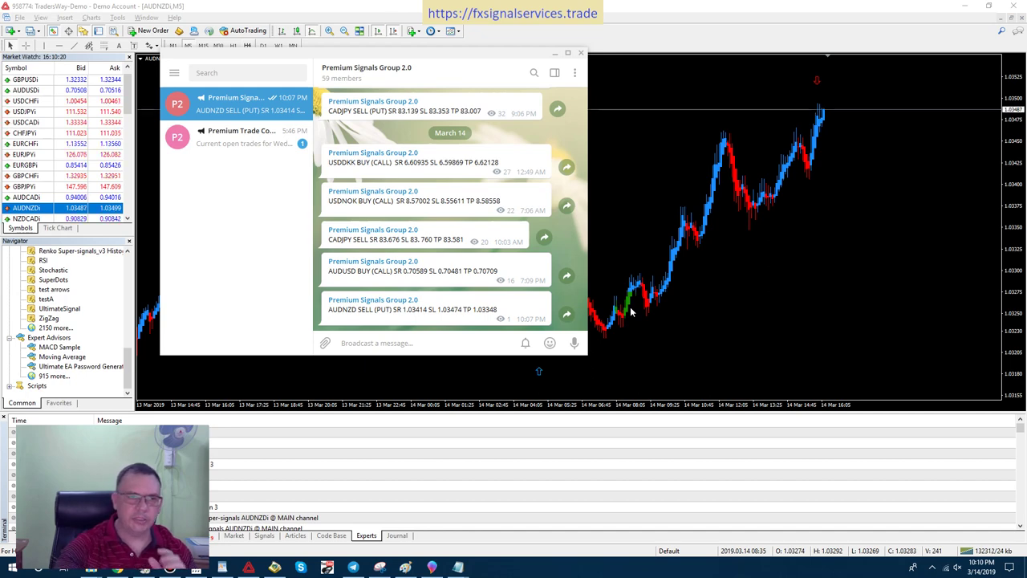
# - Read the AUDNZD SELL signal in Premium Signals Group 2.0, then return to the MetaTrader chart
pyautogui.click(365, 335)
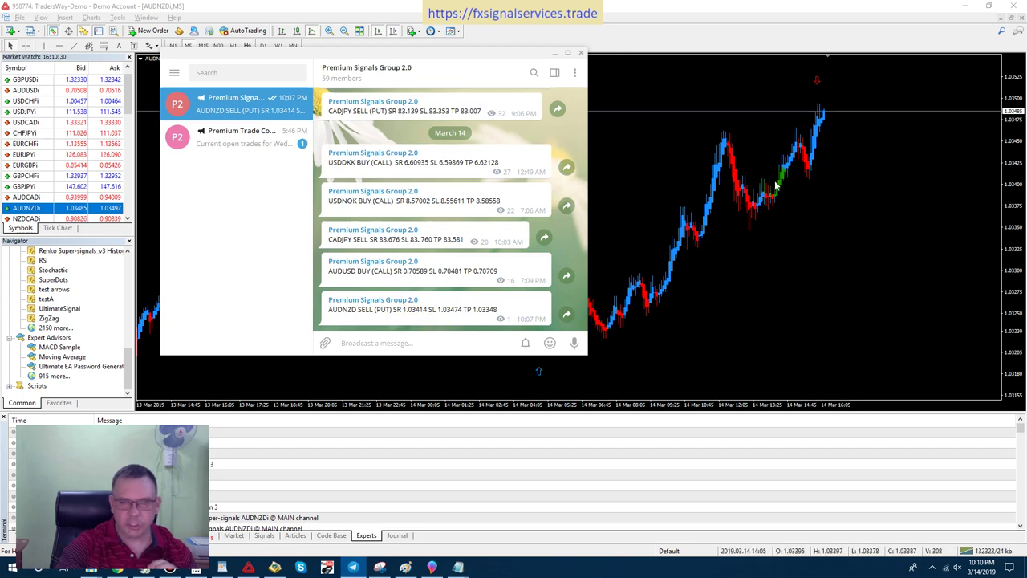
pyautogui.click(833, 159)
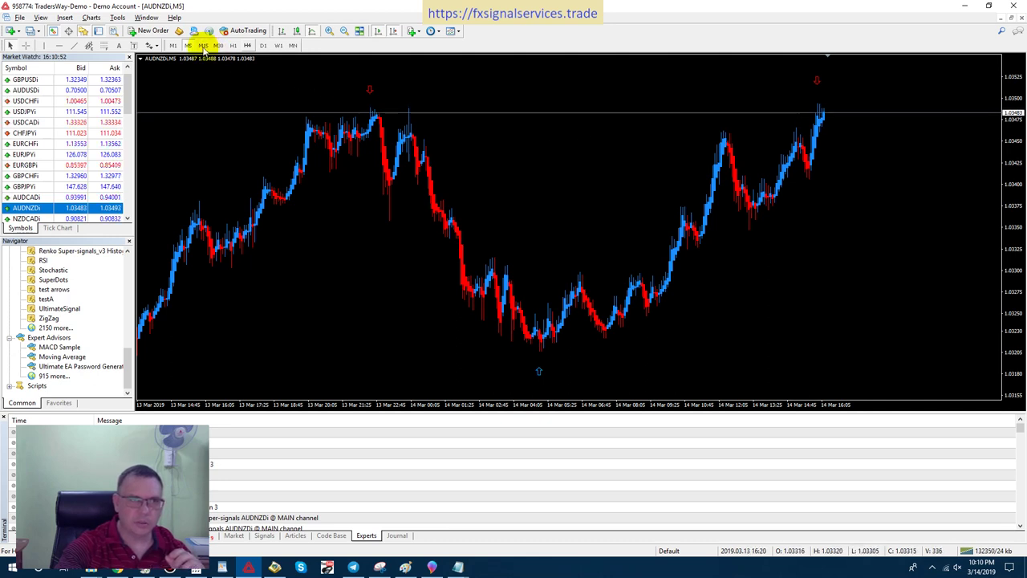
# - Switch the AUDNZD chart to M15 and dismiss the Super-signals alert
pyautogui.click(203, 46)
pyautogui.click(155, 146)
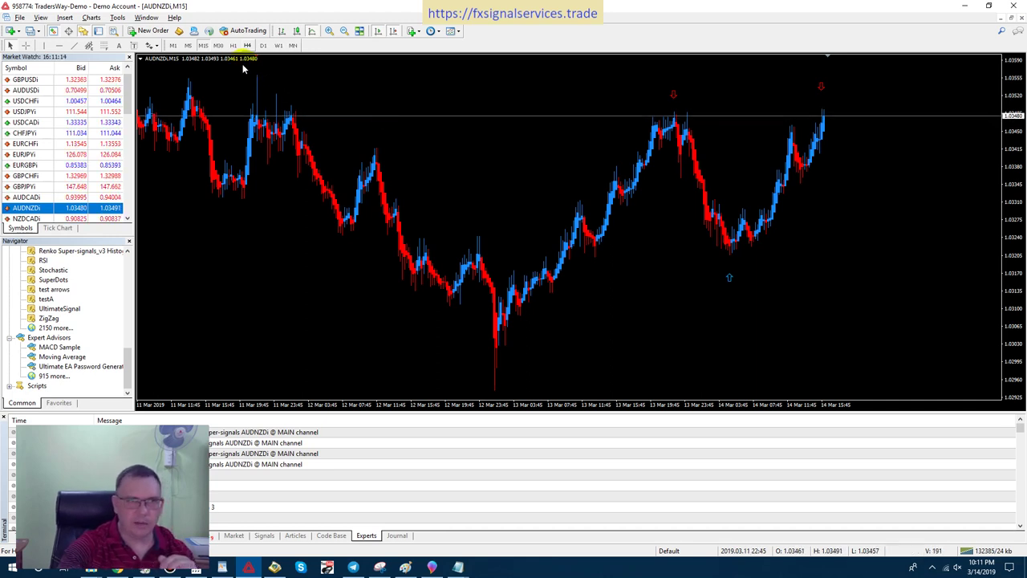
# - Put AUDNZD on M30, dismiss the alert, and compress the price scale for more range
pyautogui.click(220, 46)
pyautogui.click(219, 46)
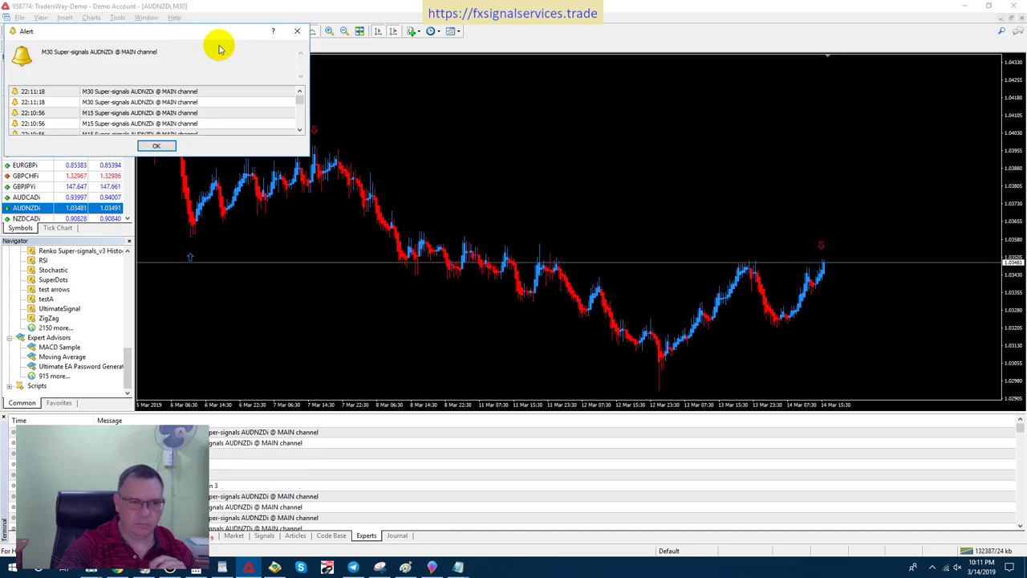
pyautogui.click(171, 145)
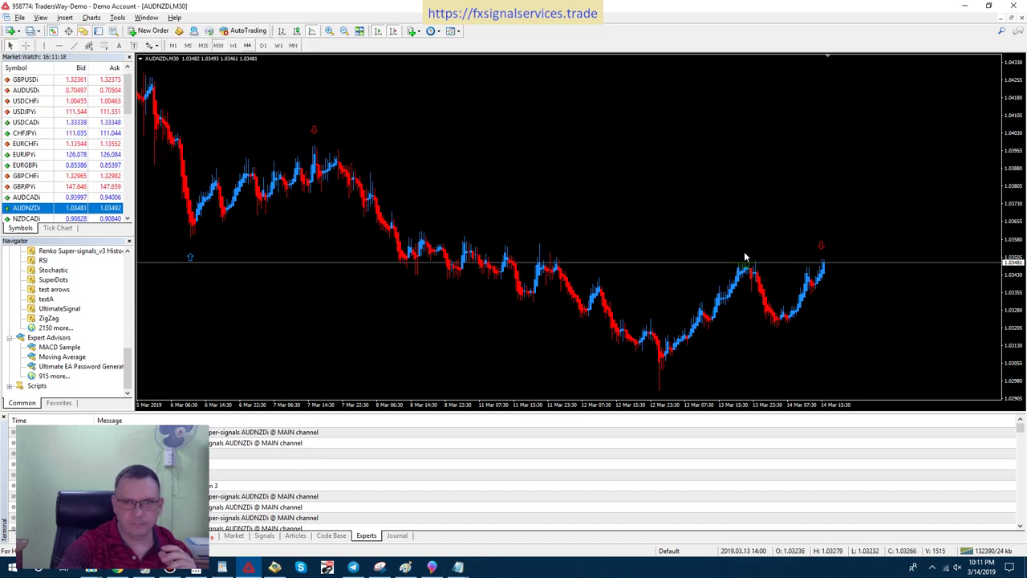
pyautogui.moveTo(1016, 209); pyautogui.dragTo(1016, 230)
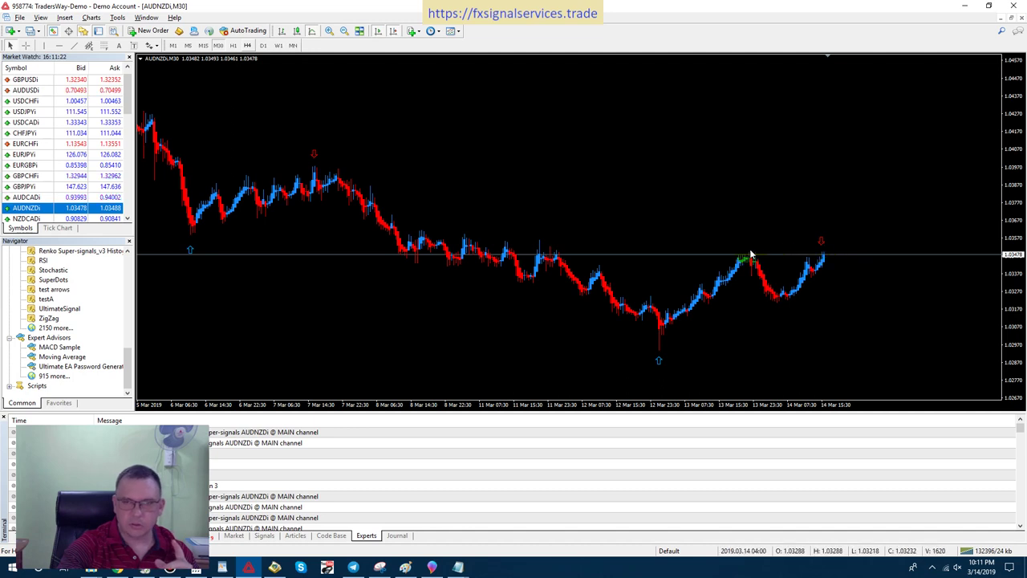
pyautogui.moveTo(743, 259)
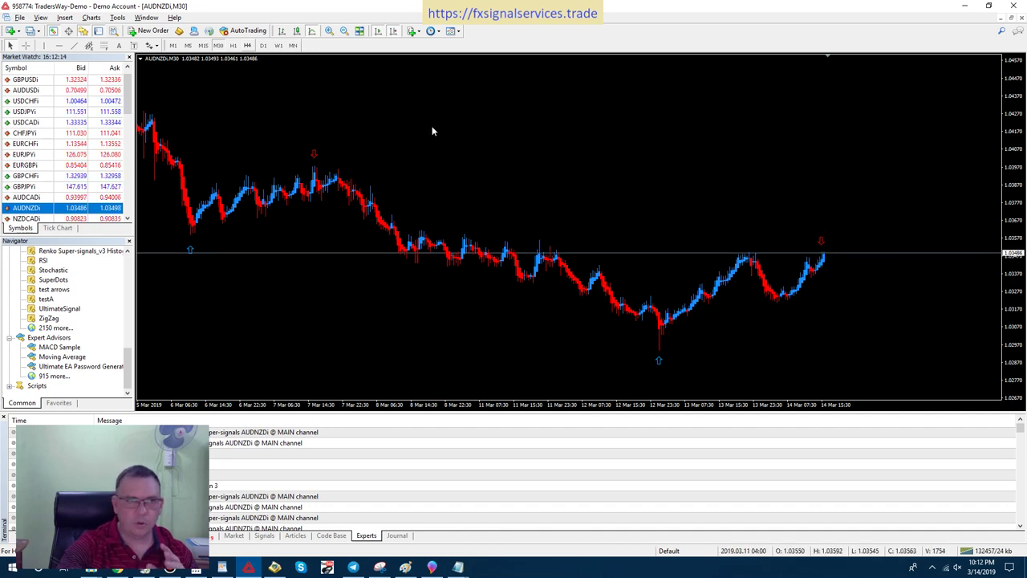
pyautogui.click(233, 46)
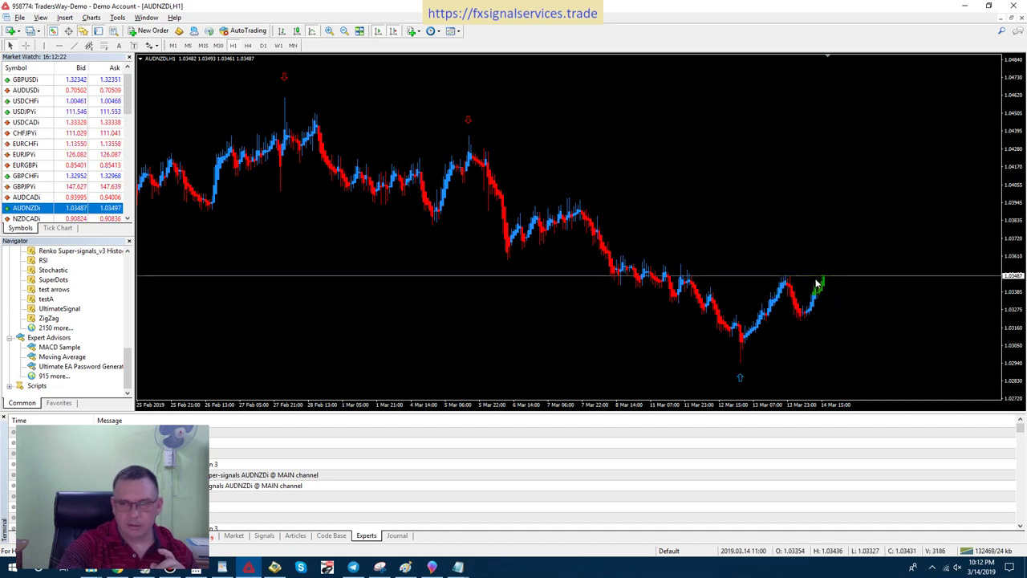
pyautogui.click(223, 47)
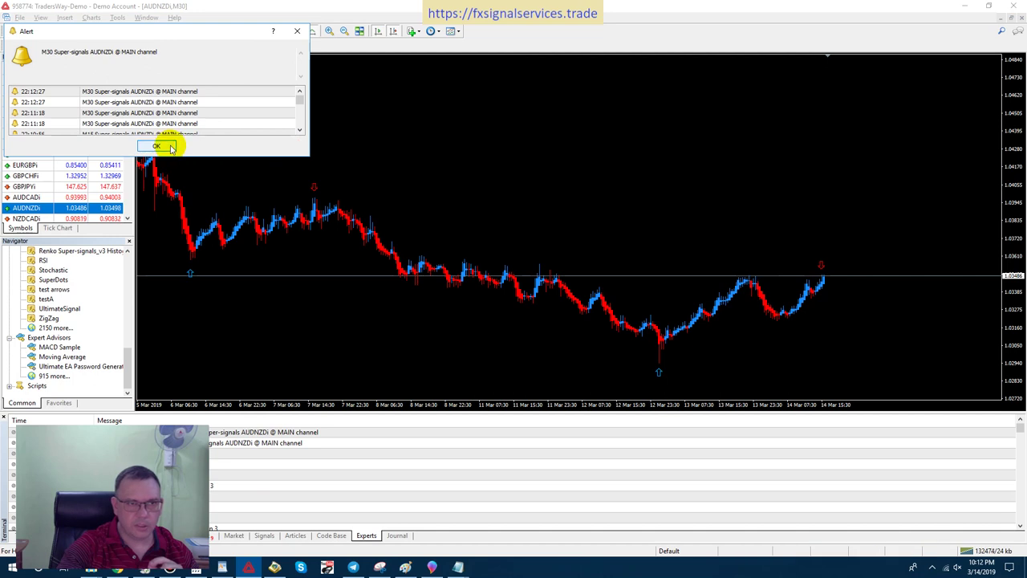
pyautogui.click(167, 146)
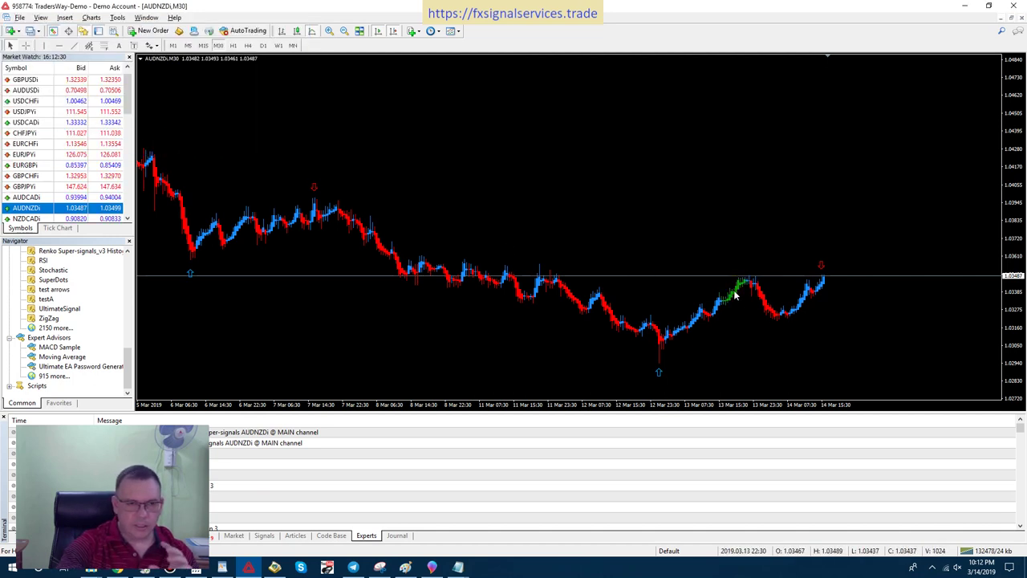
pyautogui.moveTo(744, 285)
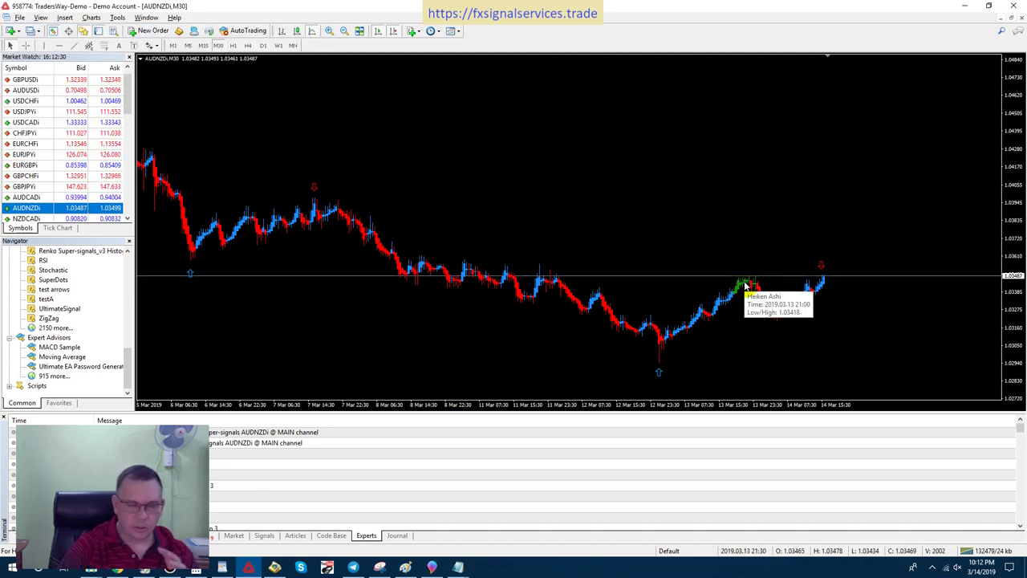
# - Start a new AUDNZD order as a pending Sell Limit
pyautogui.click(153, 31)
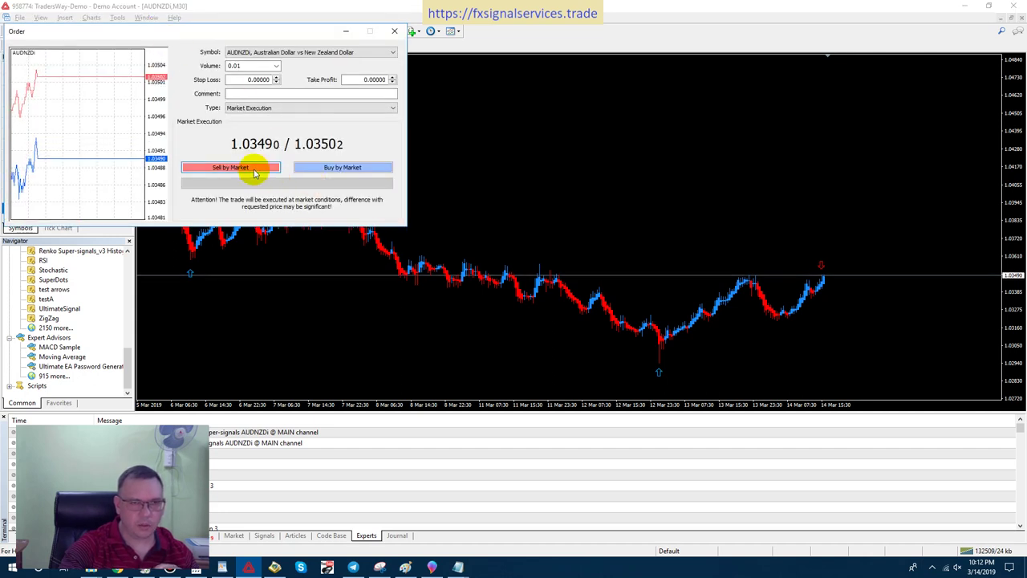
pyautogui.click(362, 111)
pyautogui.click(338, 126)
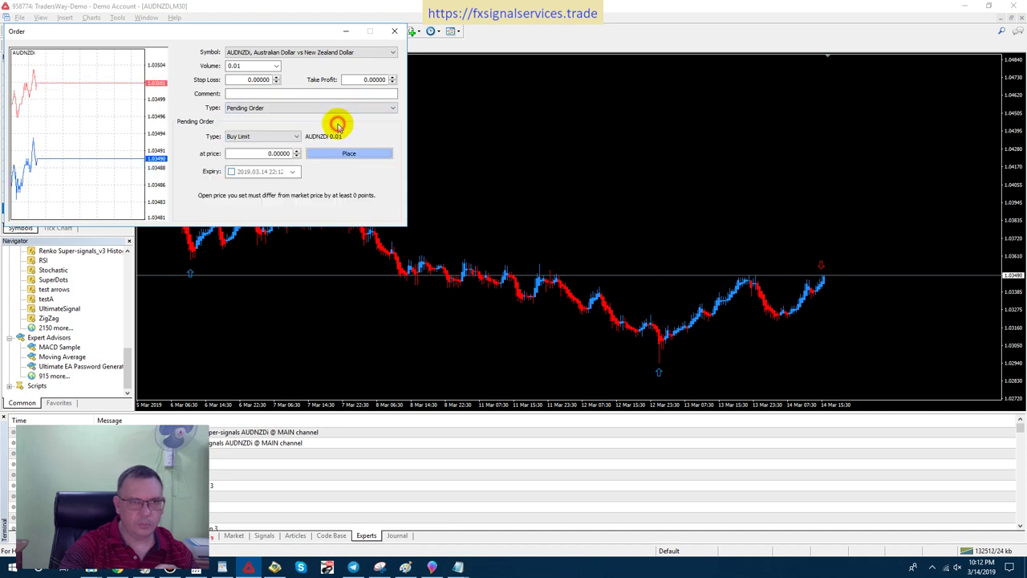
pyautogui.click(282, 136)
pyautogui.click(277, 152)
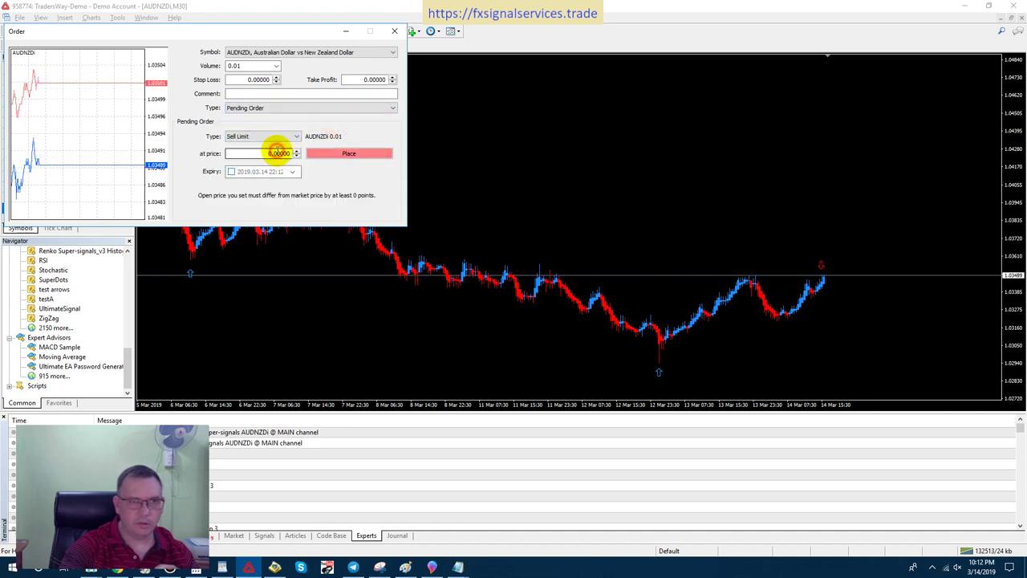
# - Set entry price 1.03580 and take profit 1.03300, then place the sell limit
pyautogui.doubleClick(278, 153)
pyautogui.write('1.0000')
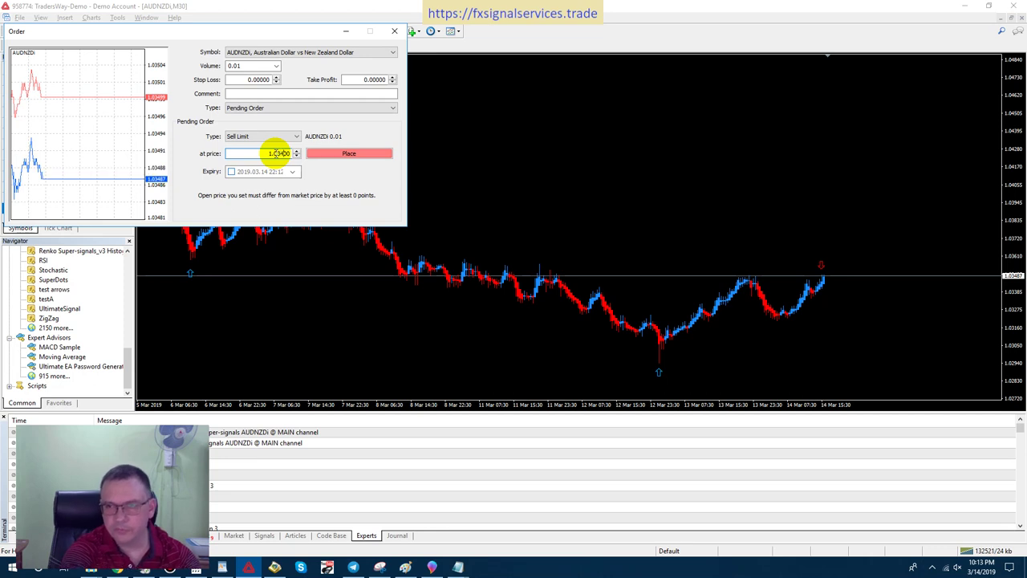
pyautogui.write('458')
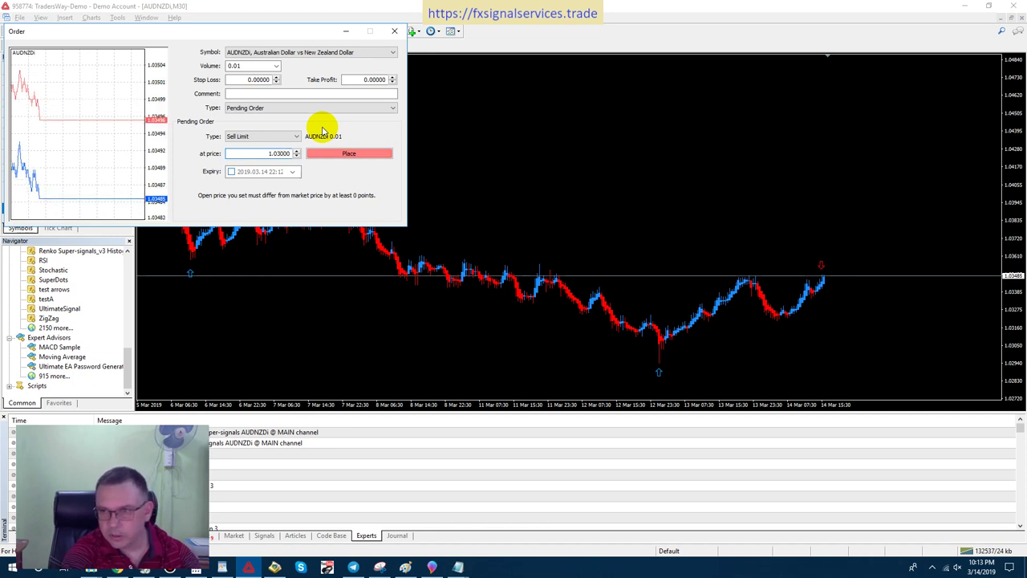
pyautogui.write('58')
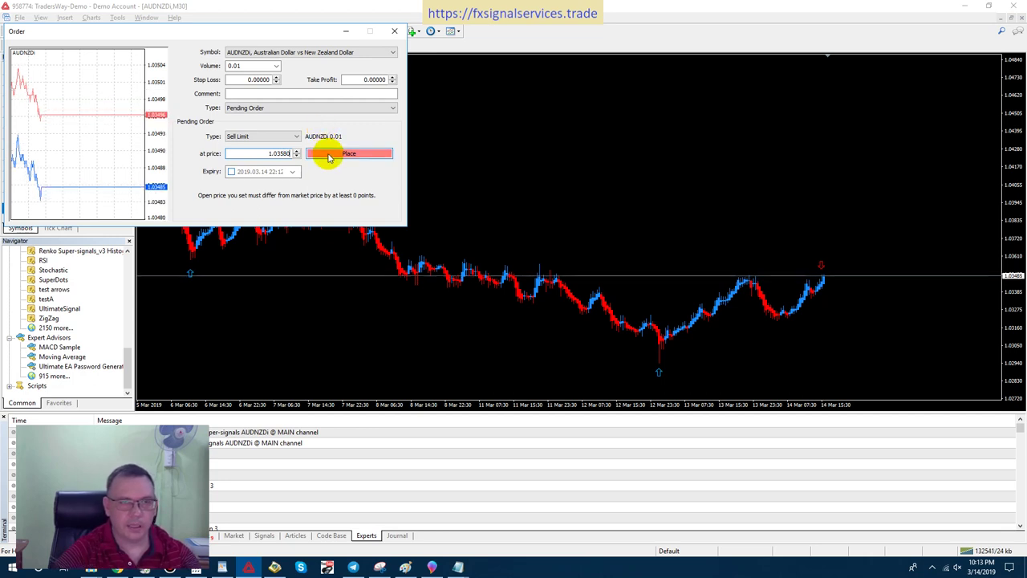
pyautogui.doubleClick(374, 79)
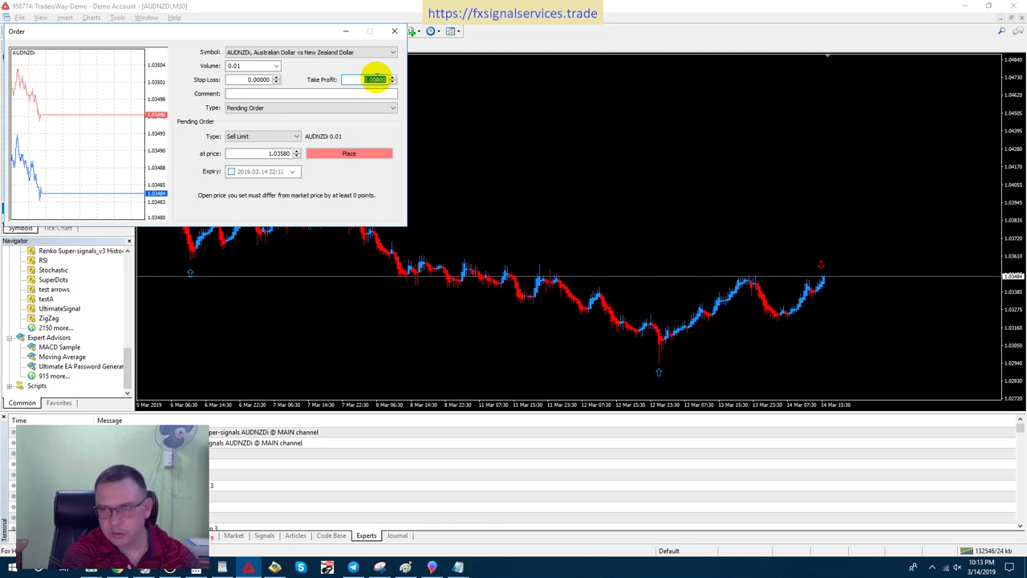
pyautogui.write('035')
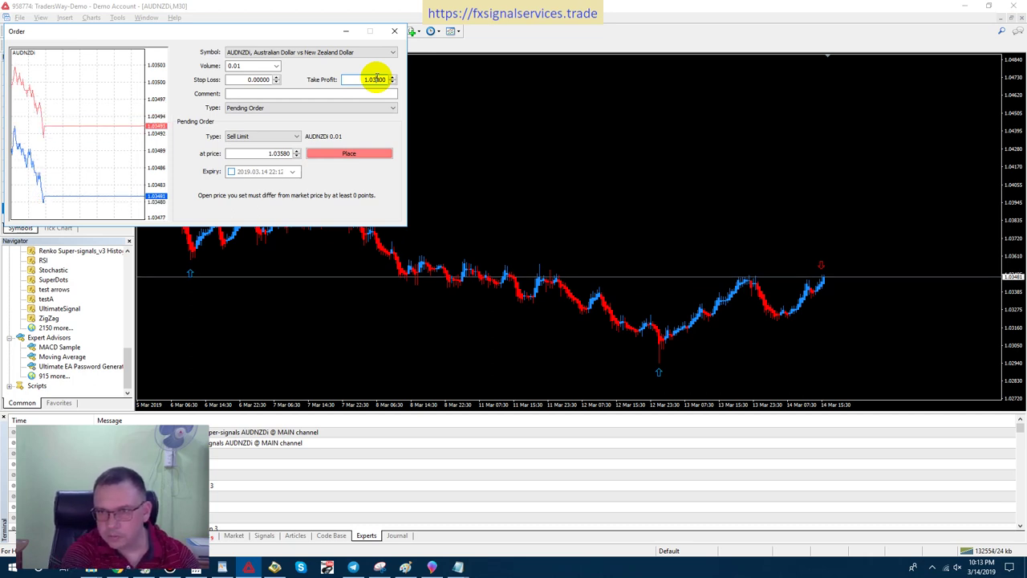
pyautogui.click(349, 153)
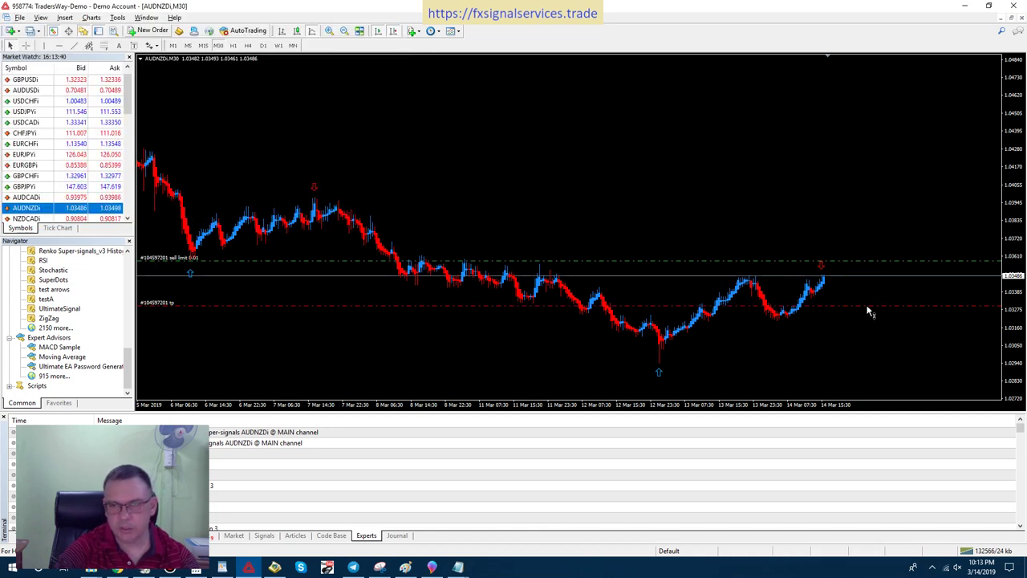
# - Raise the sell limit's take profit slightly, then begin a new pending Sell Stop order
pyautogui.moveTo(868, 309); pyautogui.dragTo(872, 297)
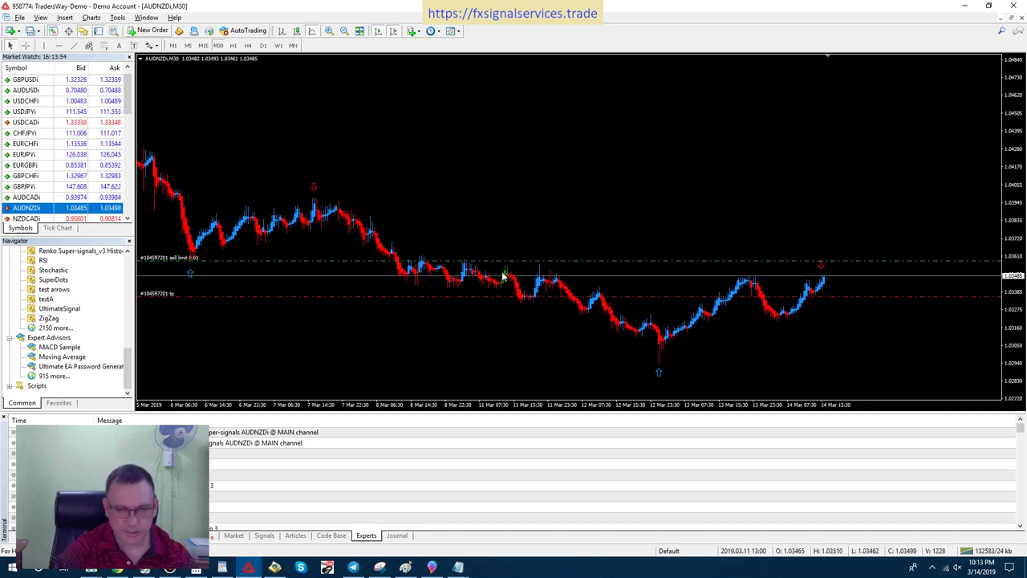
pyautogui.click(138, 32)
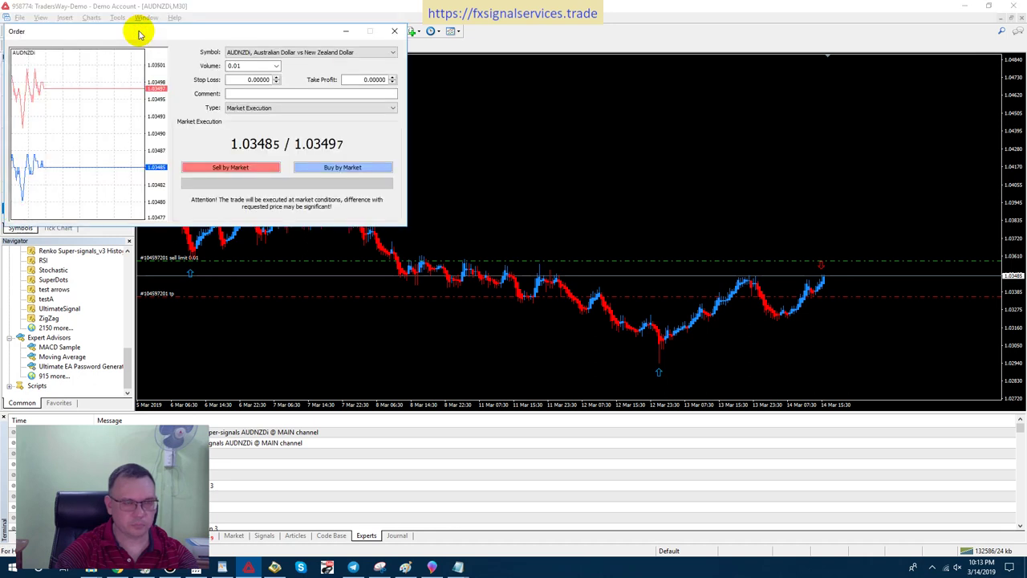
pyautogui.click(353, 110)
pyautogui.click(321, 121)
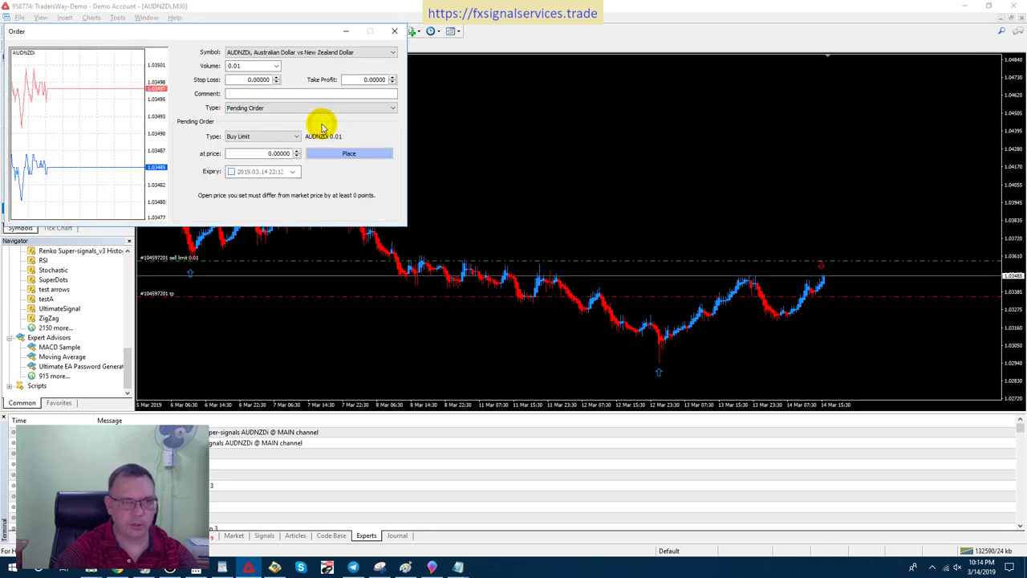
pyautogui.click(279, 138)
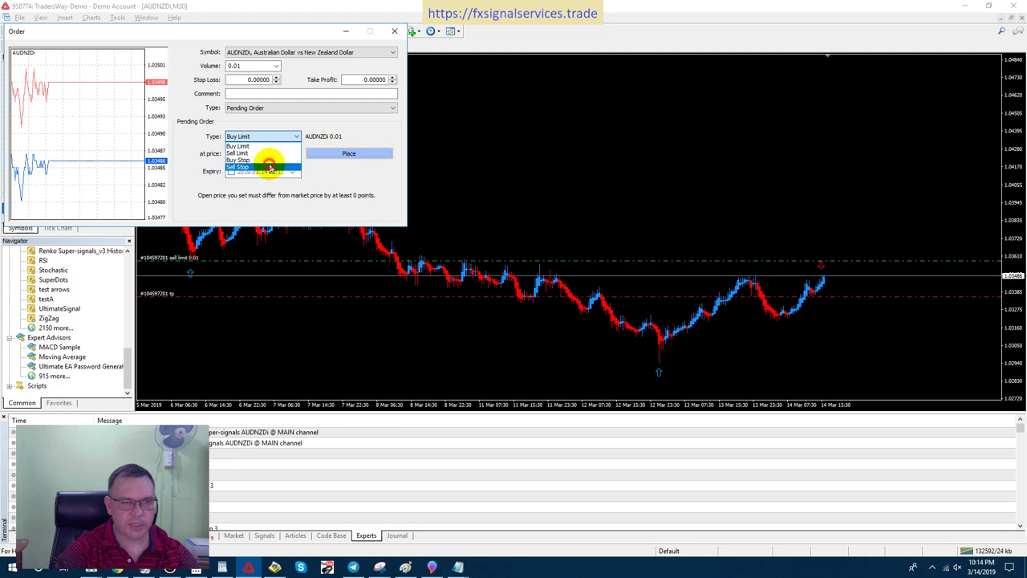
pyautogui.click(270, 166)
# - Enter Sell Stop price 1.03380 with take profit 1.03300 and place the order
pyautogui.doubleClick(277, 154)
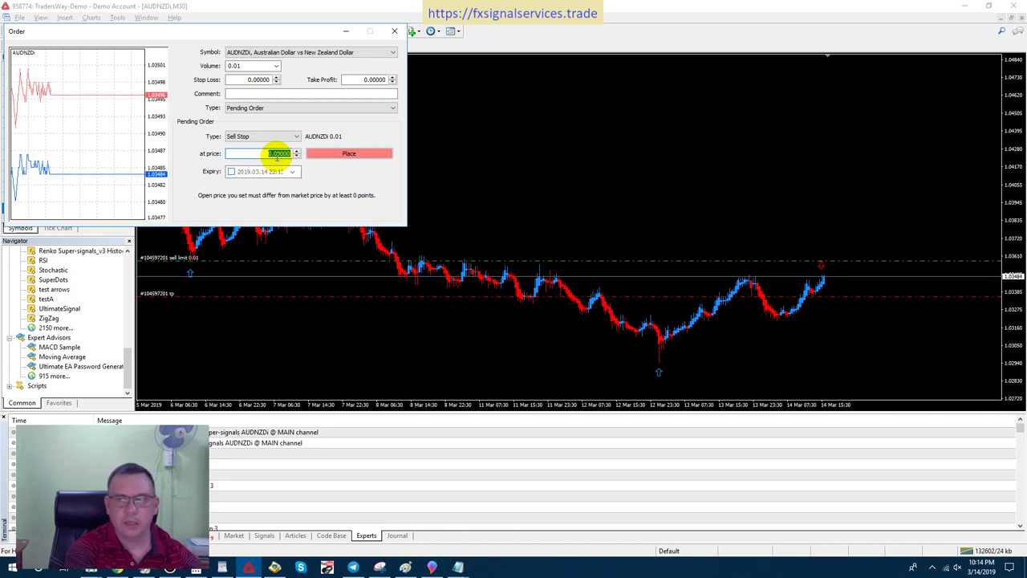
pyautogui.write('1.05000')
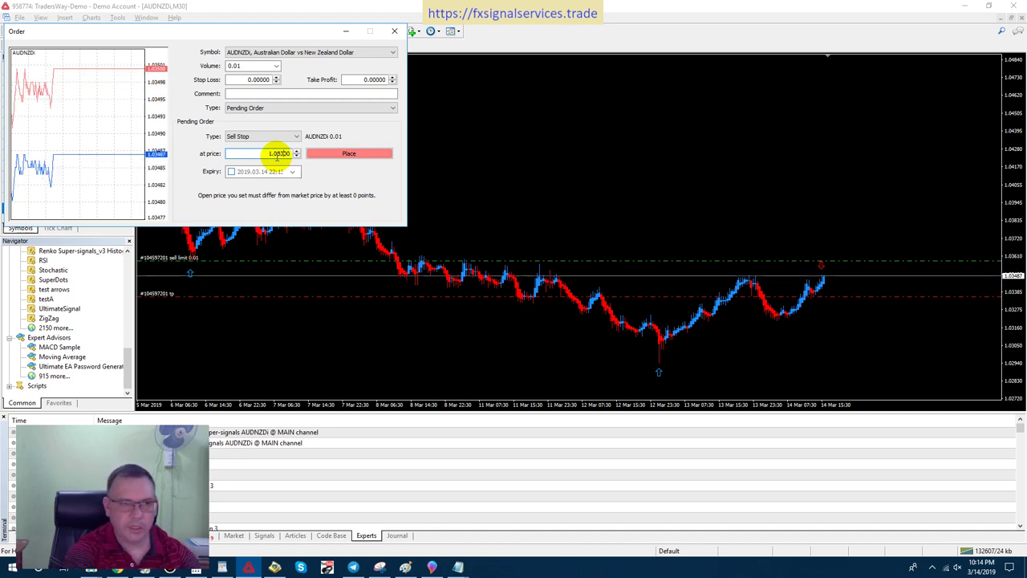
pyautogui.write('1.03380')
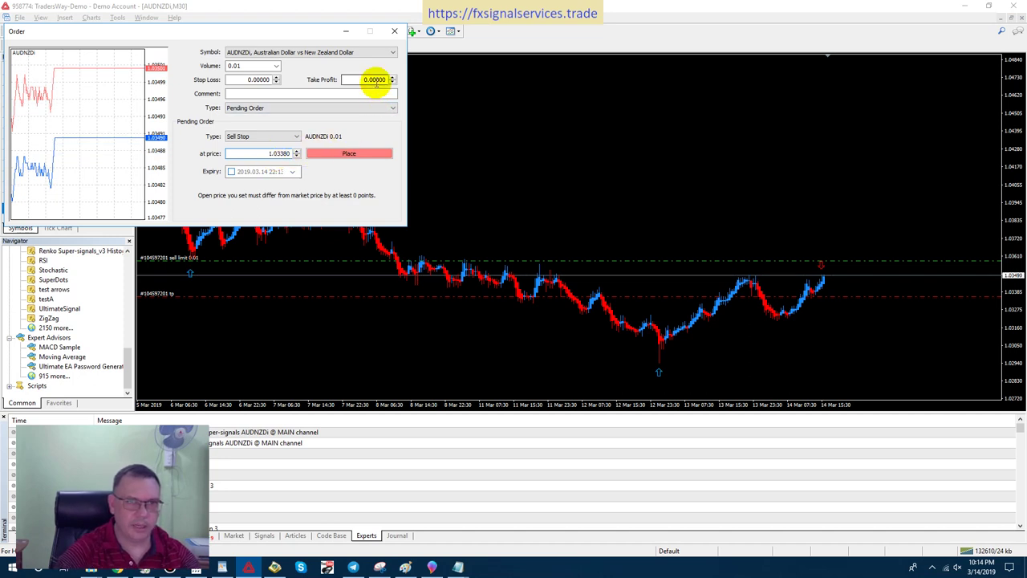
pyautogui.doubleClick(376, 80)
pyautogui.write('1.20000')
pyautogui.doubleClick(375, 81)
pyautogui.write('1.00000')
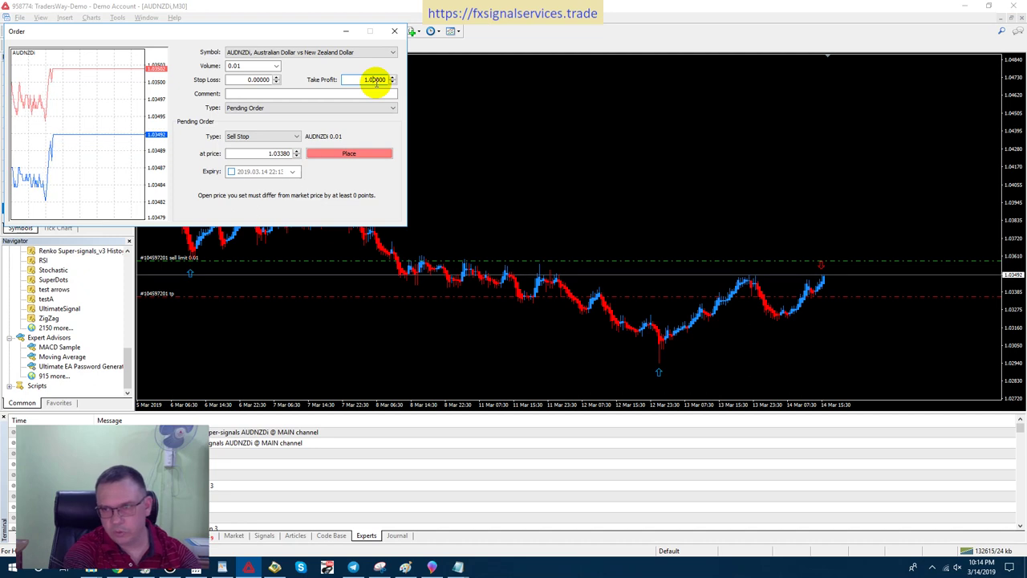
pyautogui.doubleClick(375, 80)
pyautogui.write('1.03300')
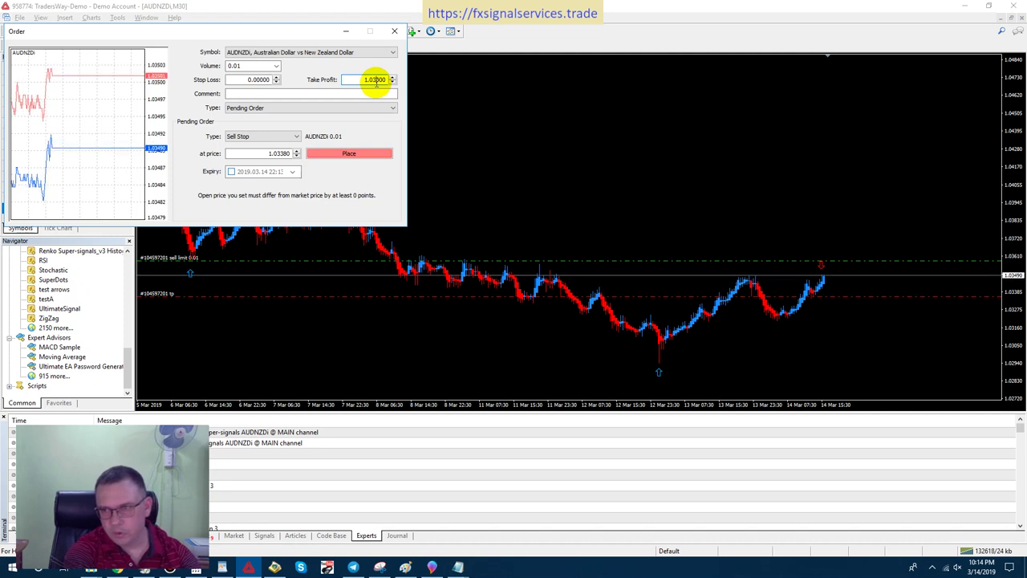
pyautogui.click(341, 155)
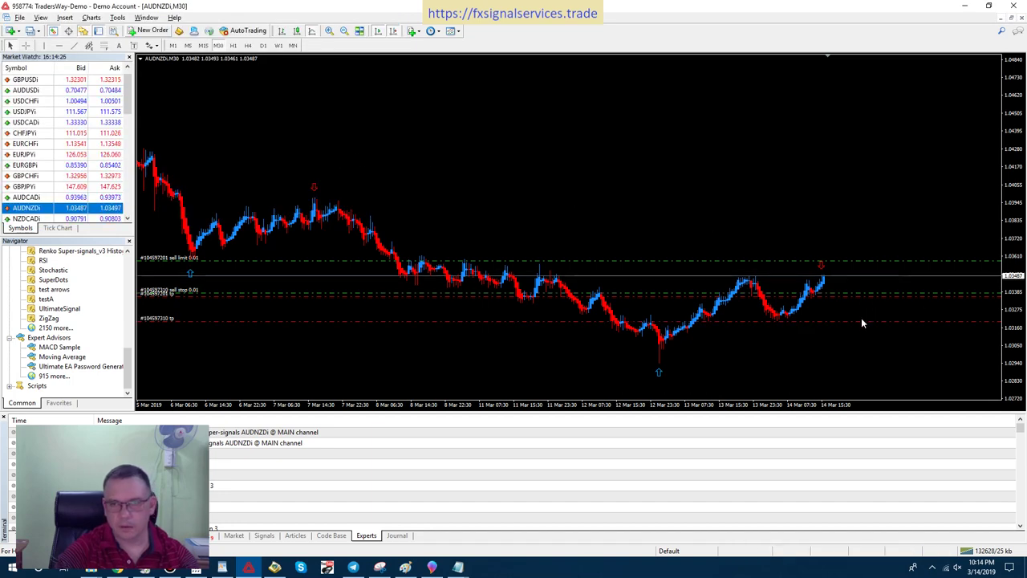
# - Drag the sell stop's take-profit line up toward its entry and close the quick navigation box
pyautogui.moveTo(860, 318); pyautogui.dragTo(862, 310)
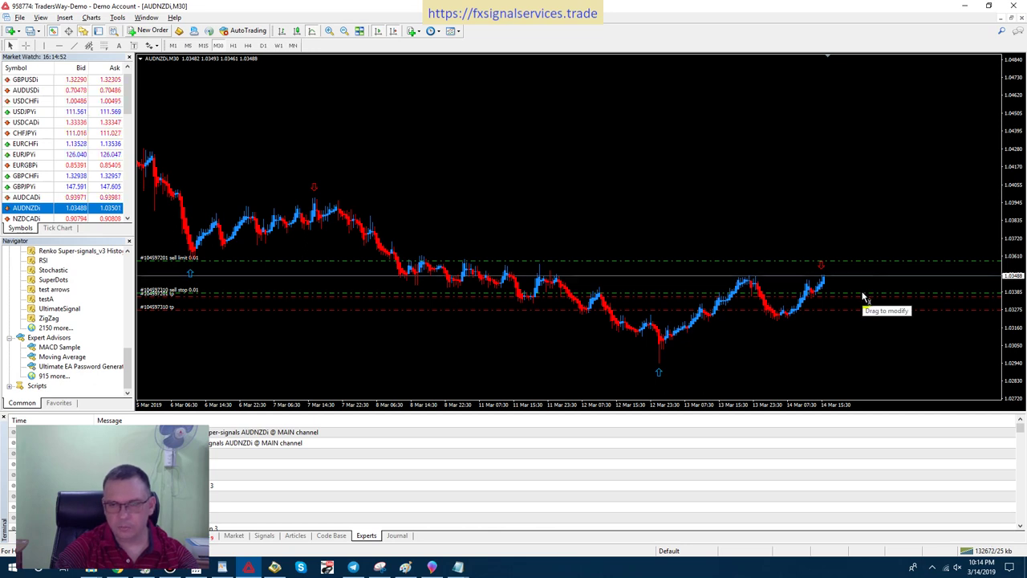
pyautogui.press('Return')
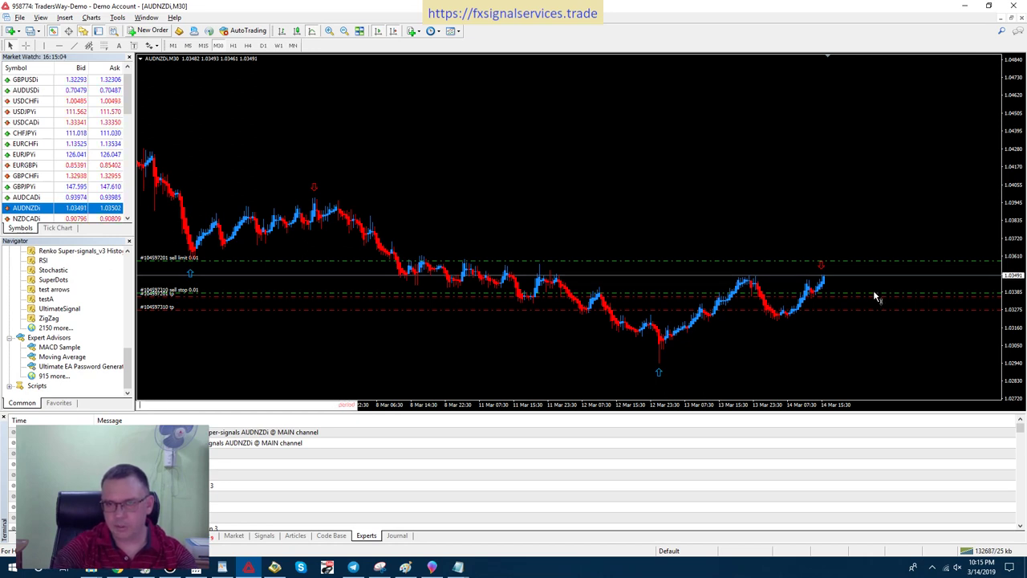
pyautogui.click(876, 291)
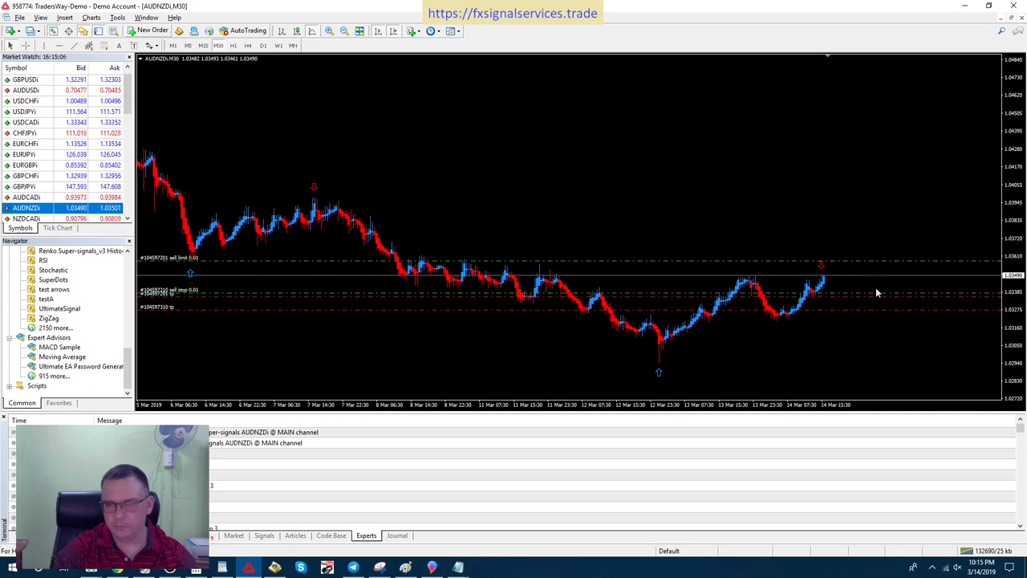